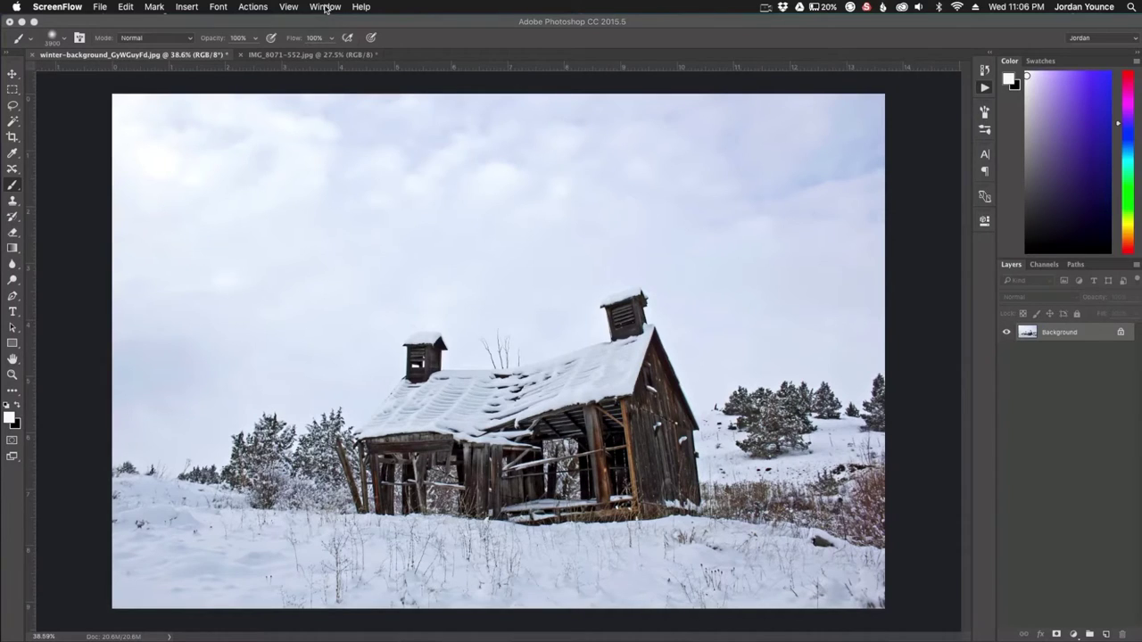
Show the Actions panel, expand the Sleeklens - Winter Illuminations Collection and select Magic Bokeh
left_click(384, 254)
left_click(389, 7)
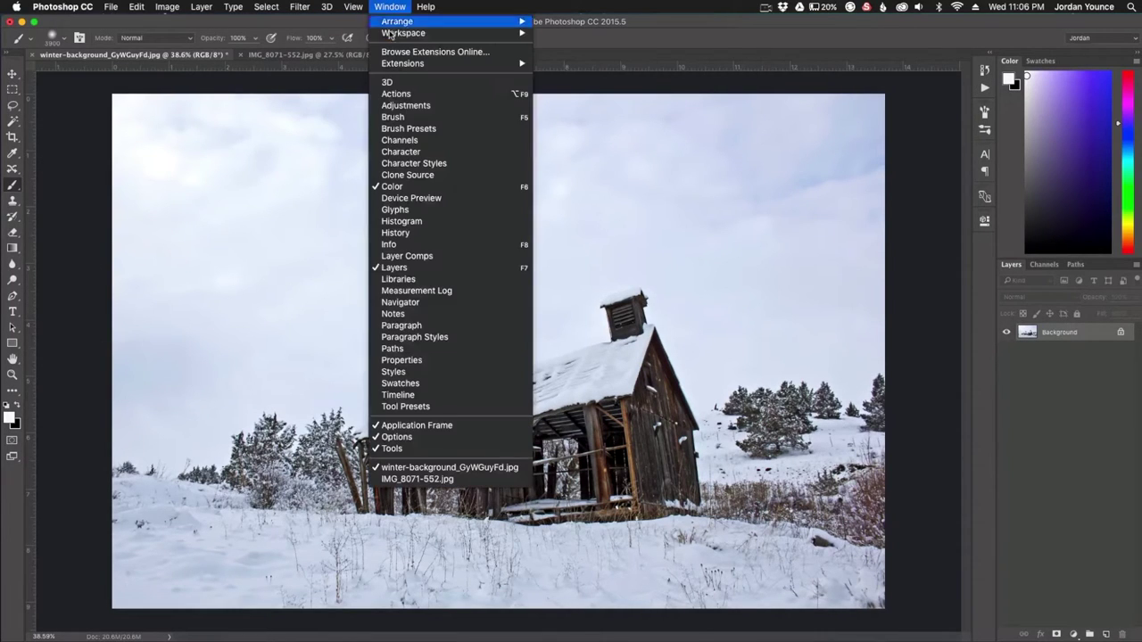
left_click(397, 93)
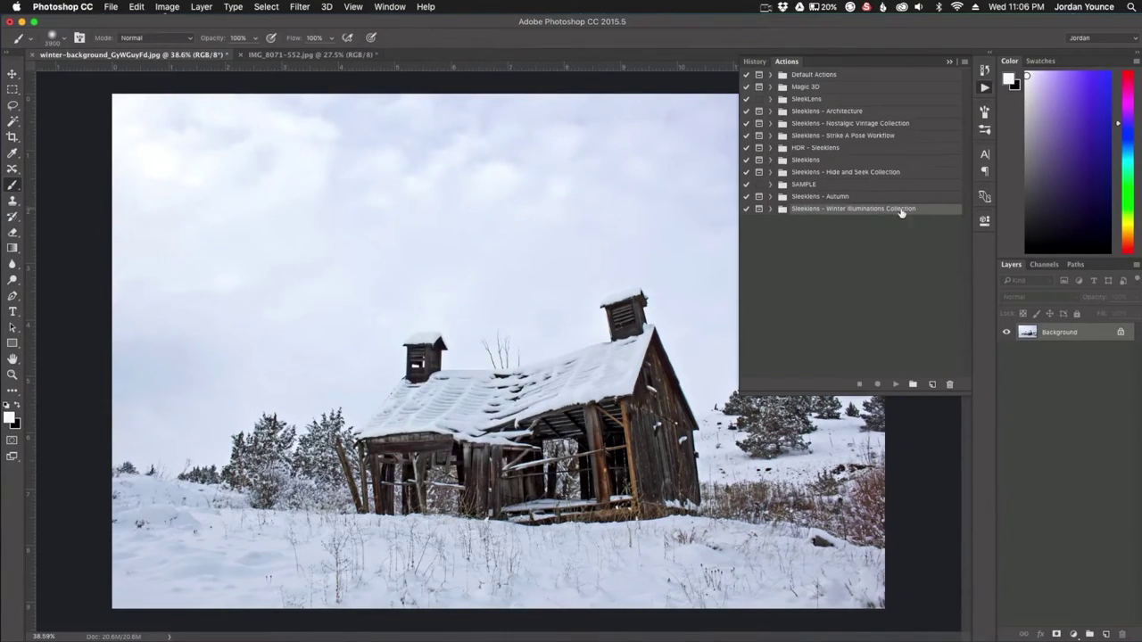
left_click(770, 210)
scroll(850, 283, "down", 6)
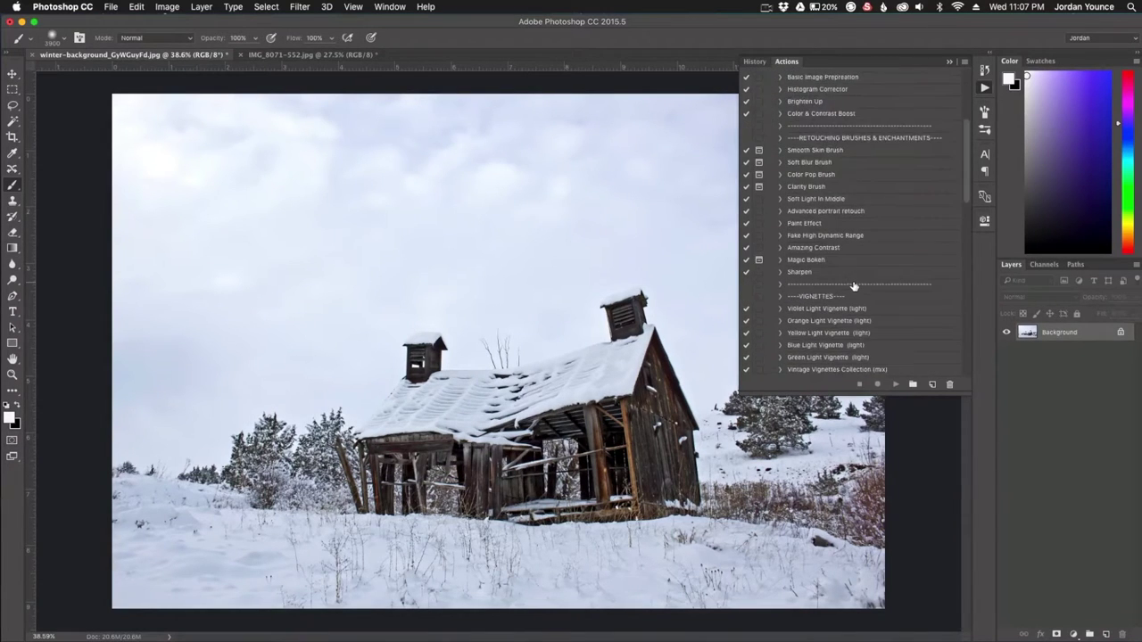
scroll(852, 284, "down", 10)
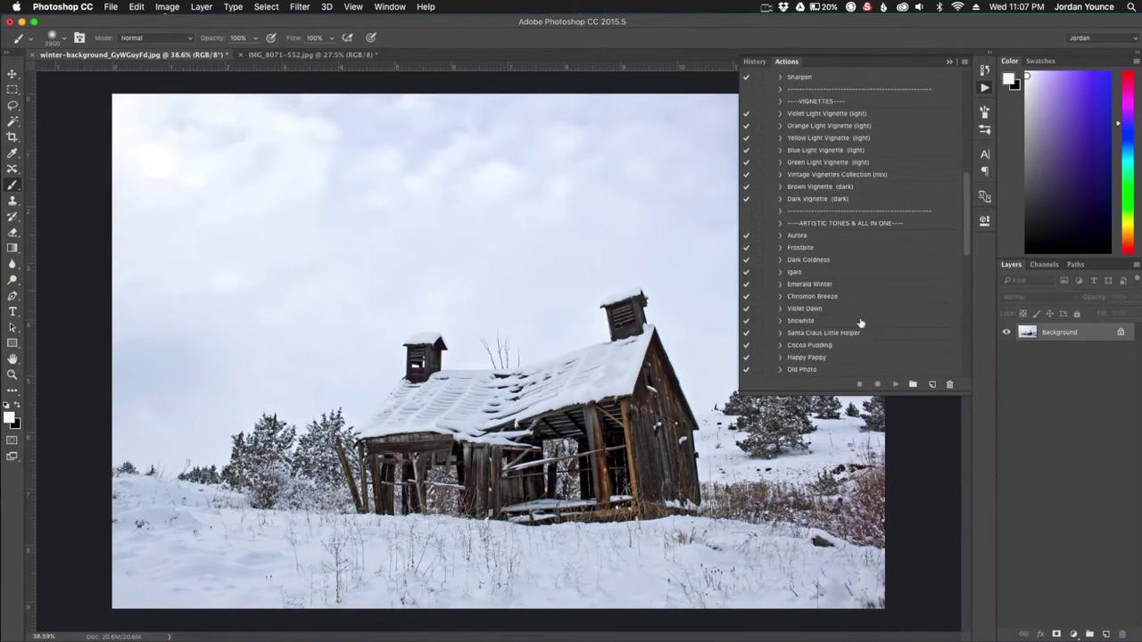
scroll(892, 327, "up", 7)
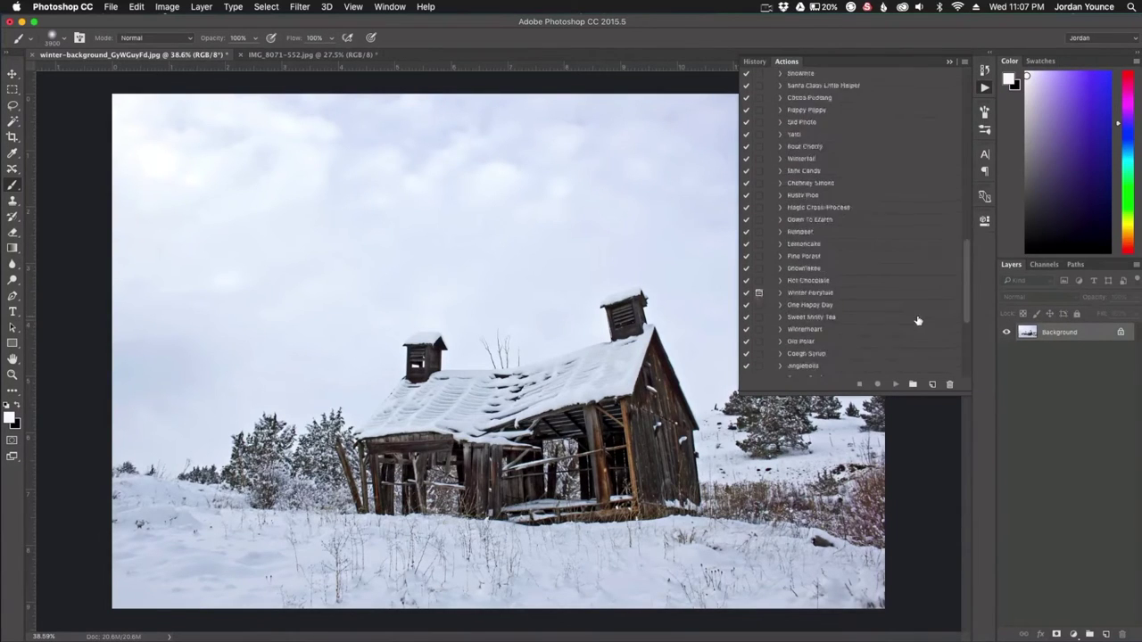
scroll(876, 184, "up", 3)
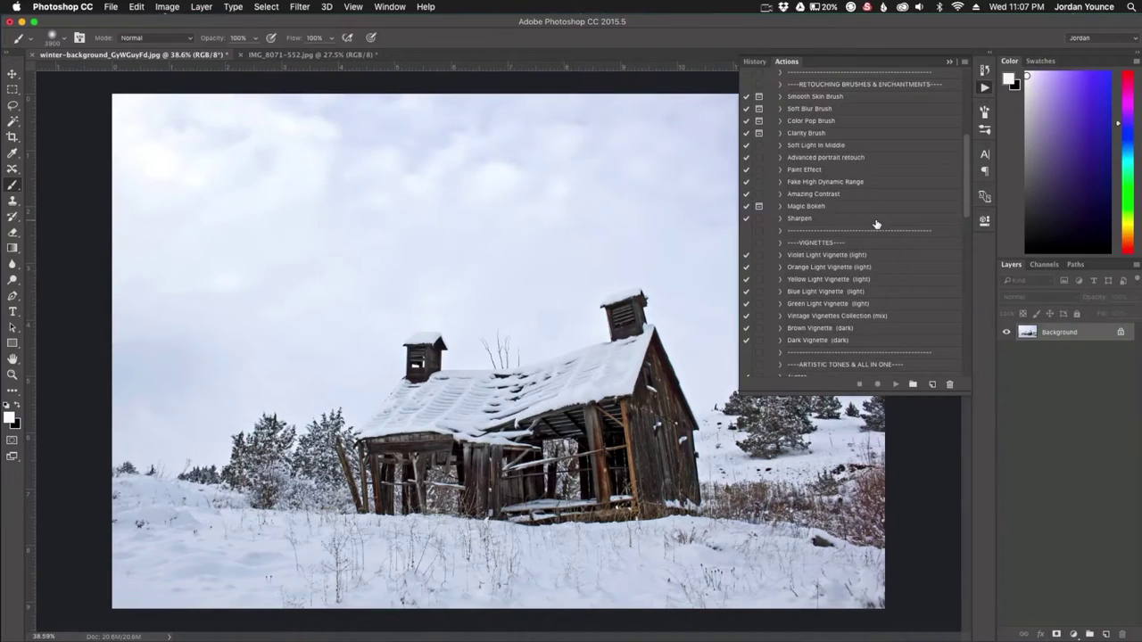
left_click(809, 208)
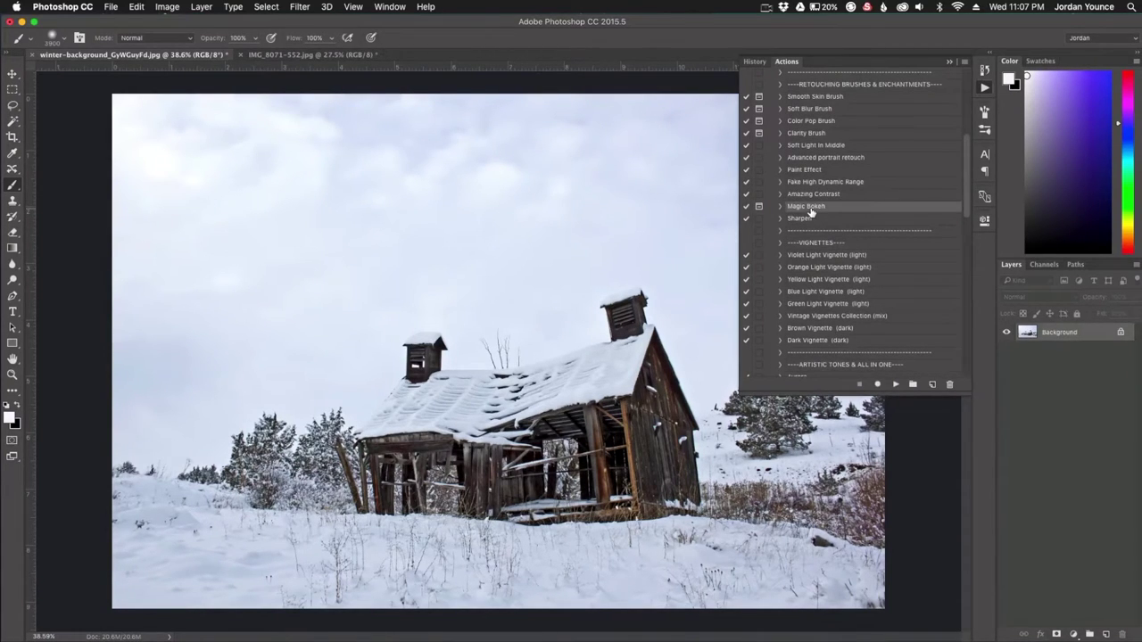
Play Magic Bokeh, dismiss its message, and give the Magic Bokeh group a white layer mask
left_click(896, 385)
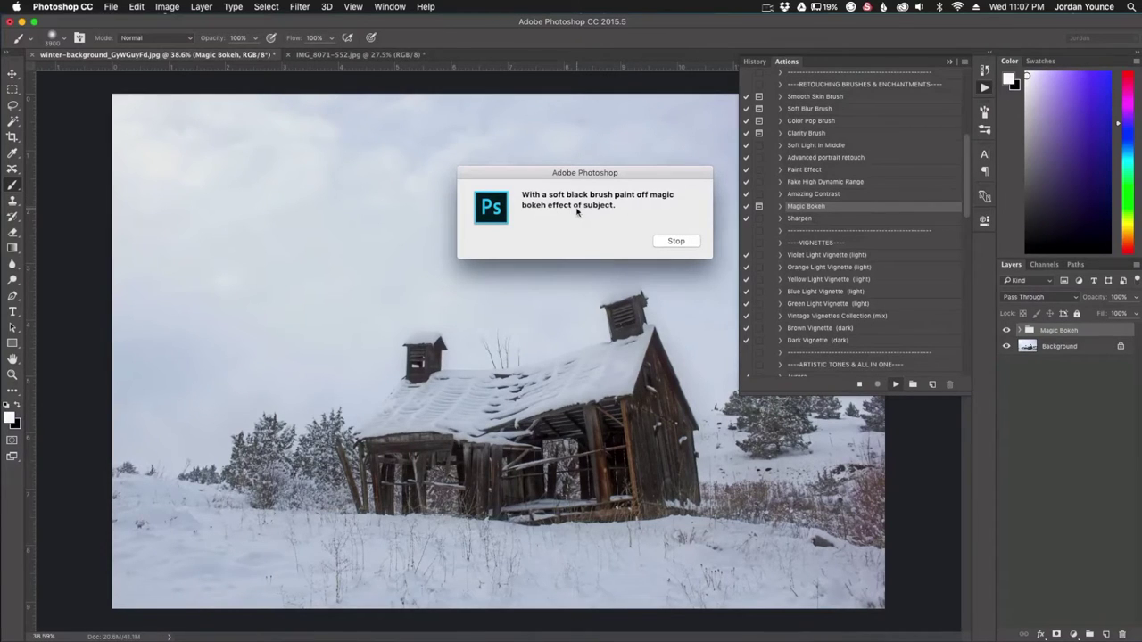
left_click(676, 241)
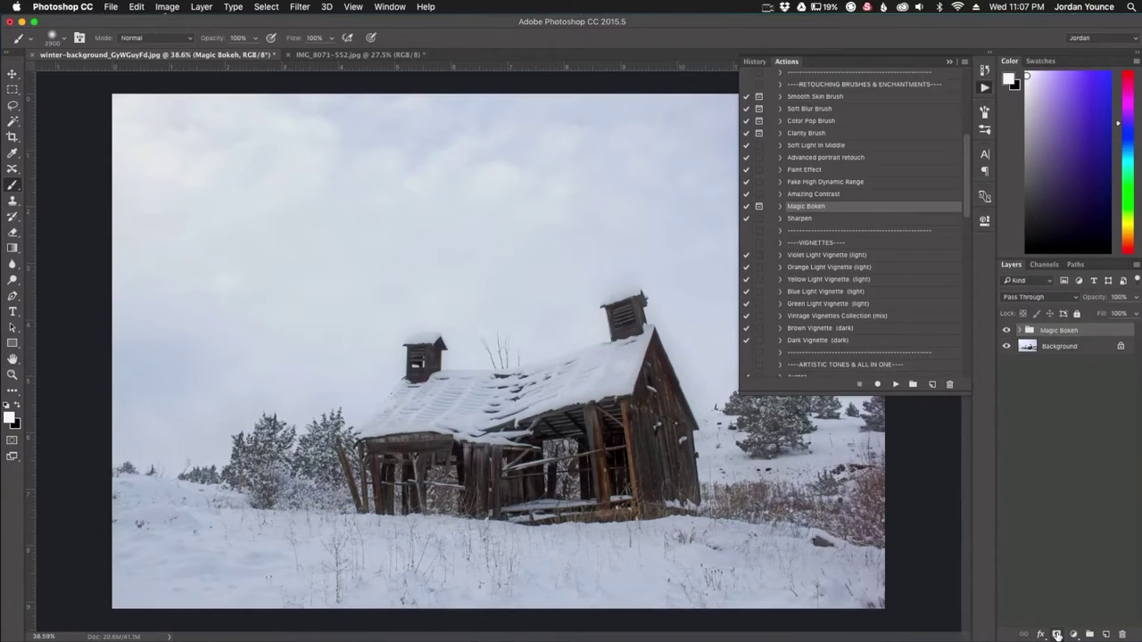
left_click(1056, 634)
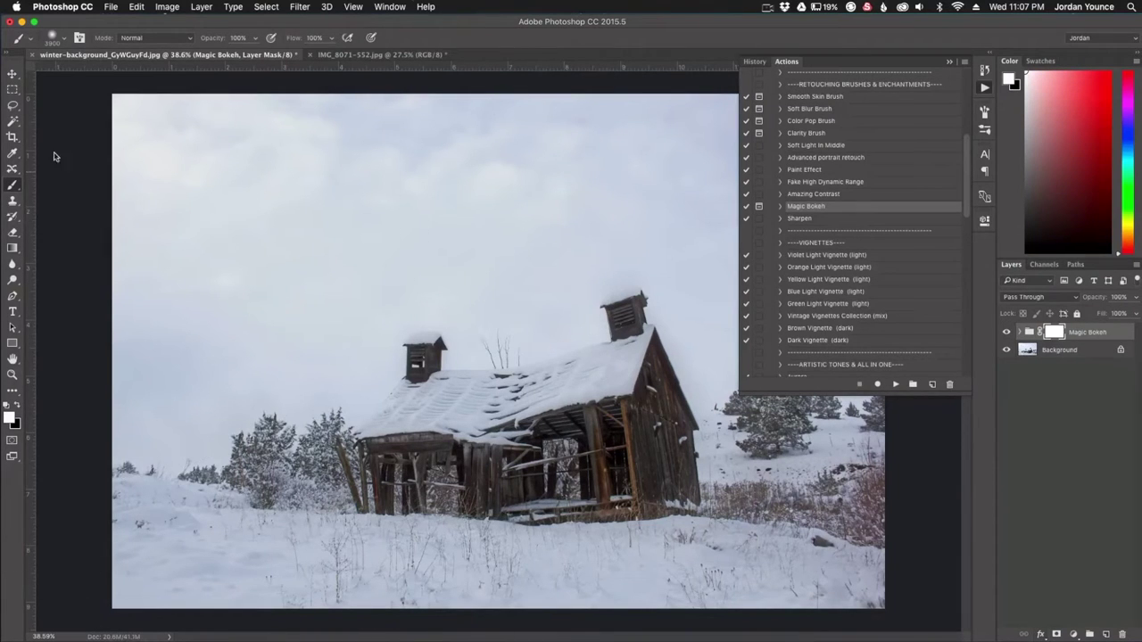
Set the brush to 84 px with pure black as the foreground colour
left_click(65, 39)
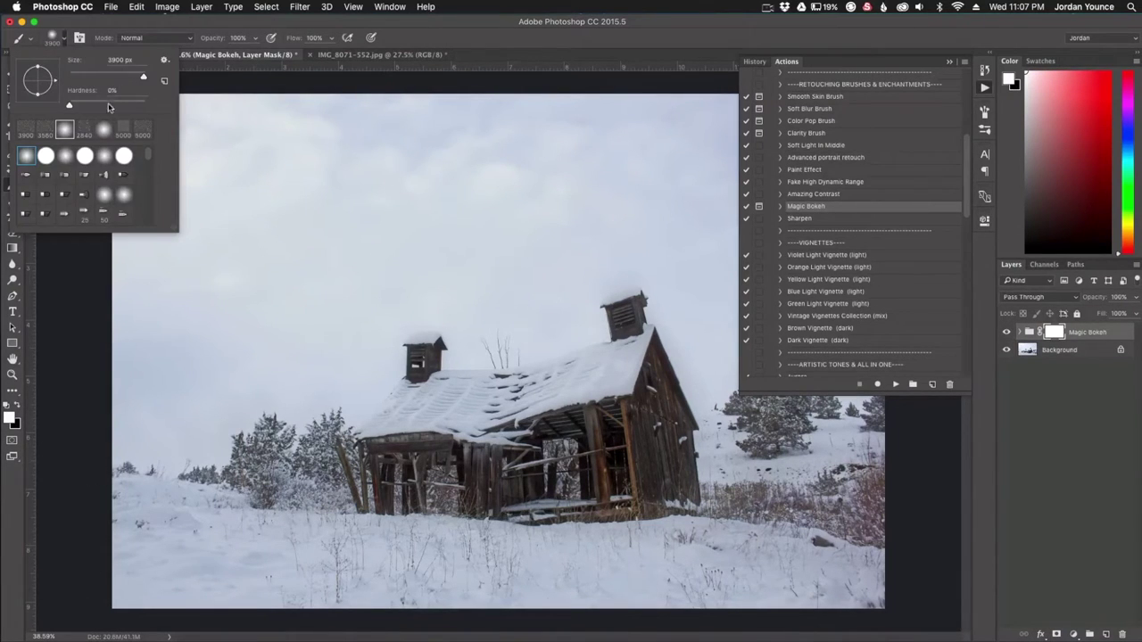
left_click_drag(141, 78, 101, 77)
key("Return")
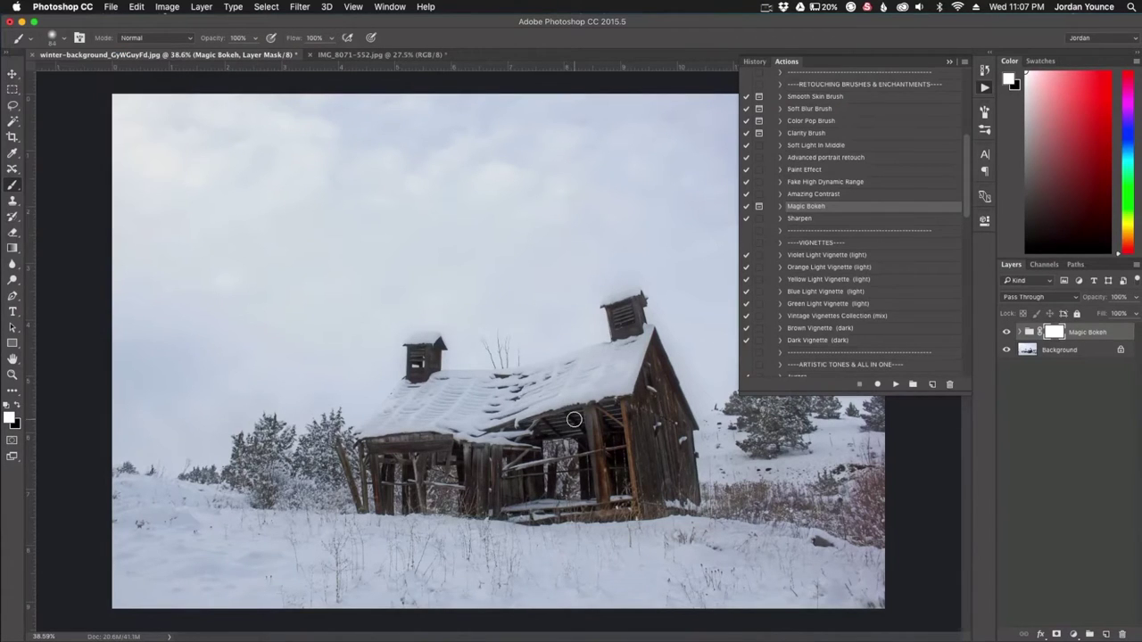
left_click(8, 417)
left_click_drag(700, 385, 589, 451)
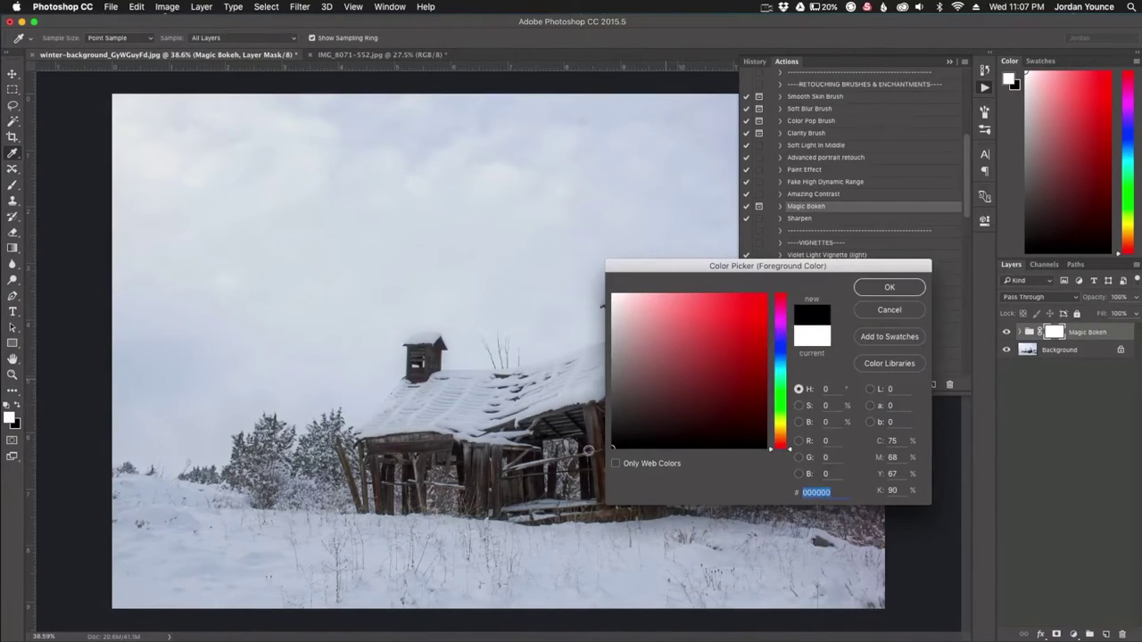
left_click(886, 289)
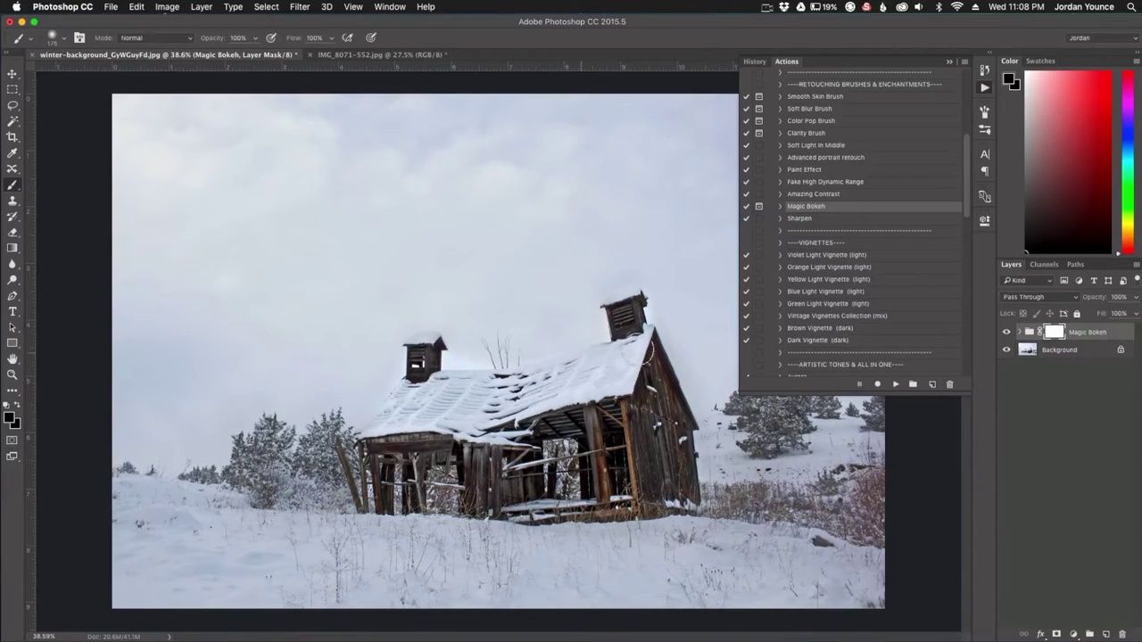
Paint black over the barn on the Magic Bokeh mask, then select Sharpen and the Background layer
mouse_move(667, 496)
left_mouse_down()
mouse_move(460, 503)
mouse_move(376, 487)
mouse_move(415, 387)
left_mouse_up()
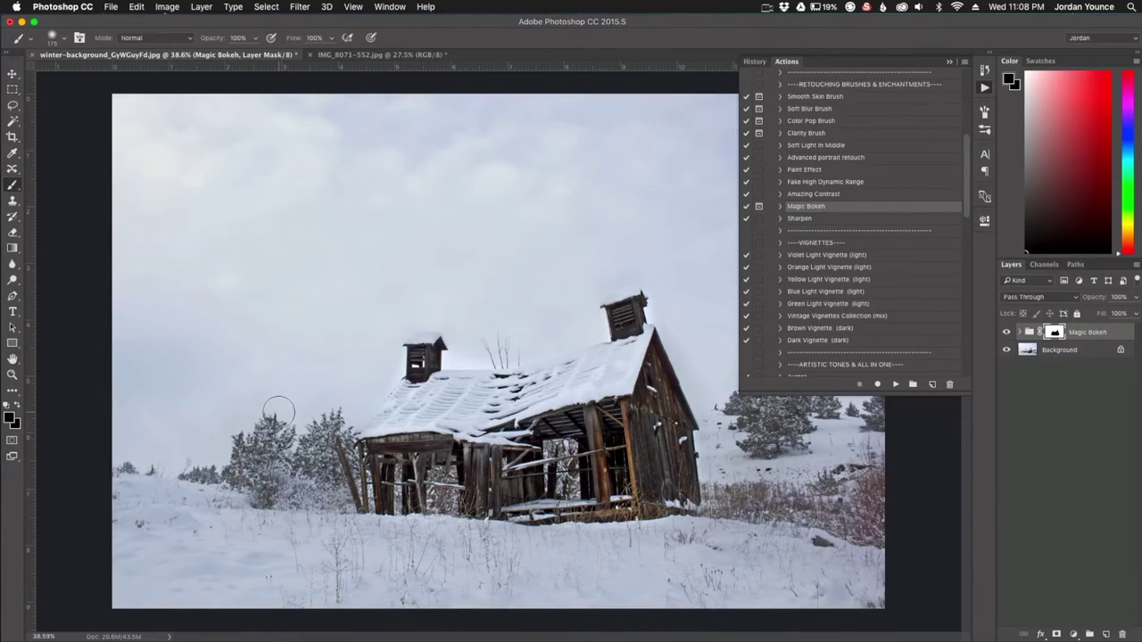
left_click(798, 219)
left_click(1082, 354)
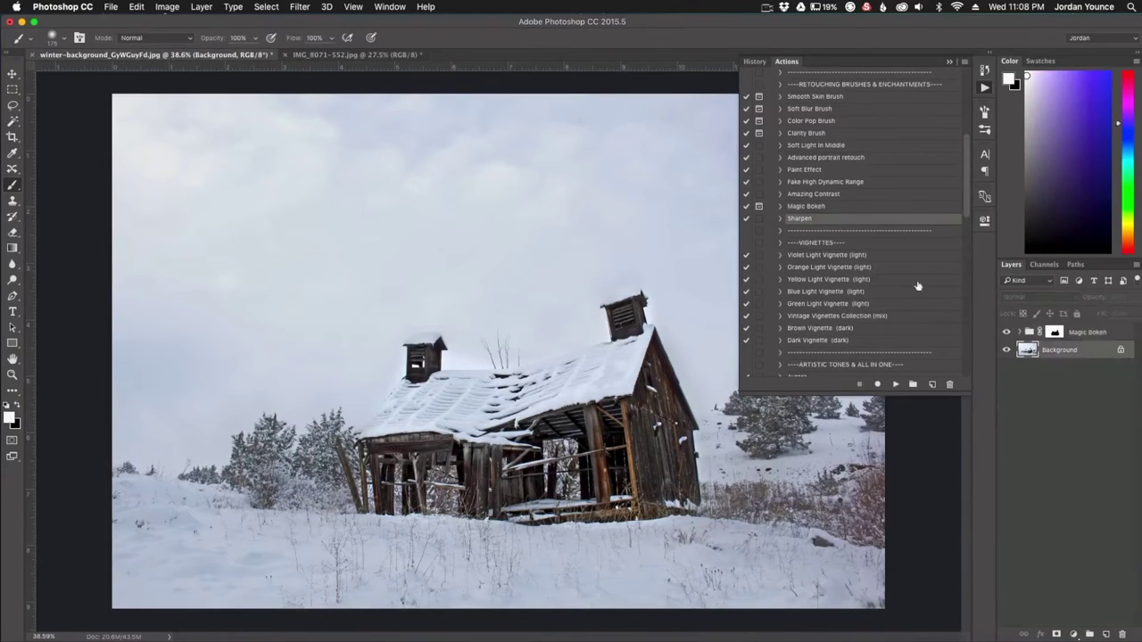
Run Sharpen, then paint white on the Brush on subject mask over the barn's wall and chimney
left_click(893, 385)
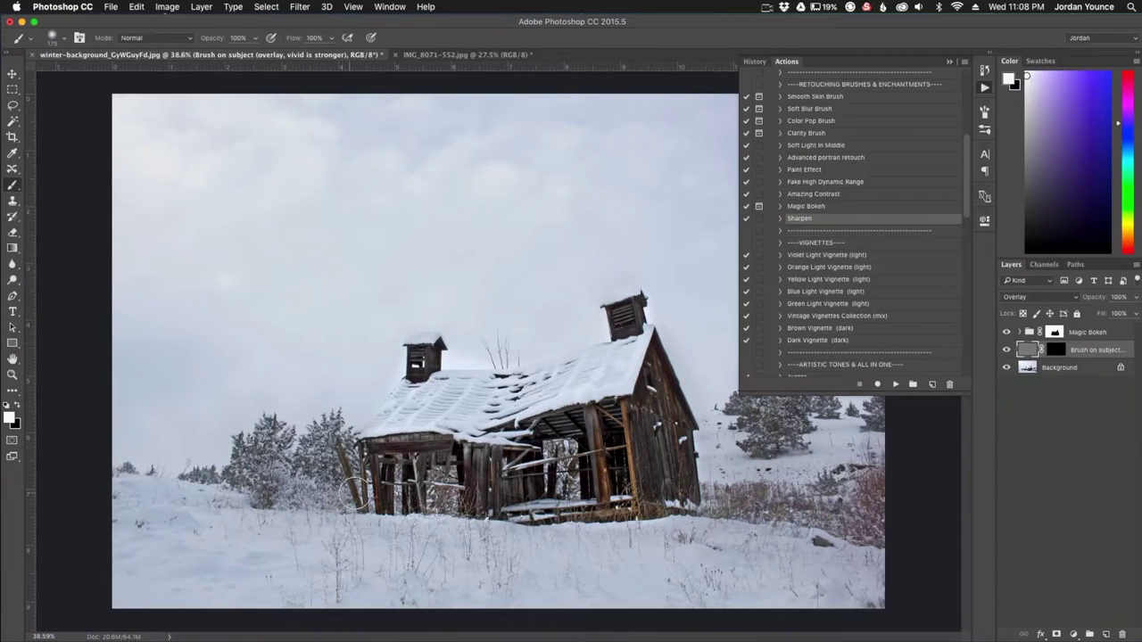
left_click(1056, 352)
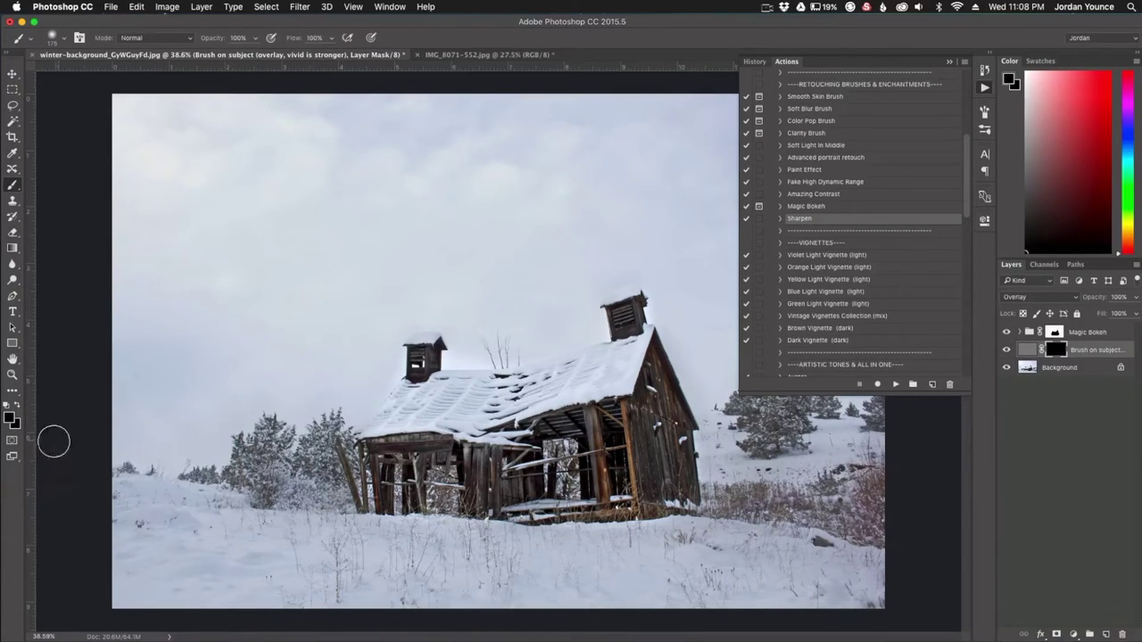
key("x")
mouse_move(642, 415)
left_mouse_down()
mouse_move(626, 321)
mouse_move(645, 379)
mouse_move(635, 369)
left_mouse_up()
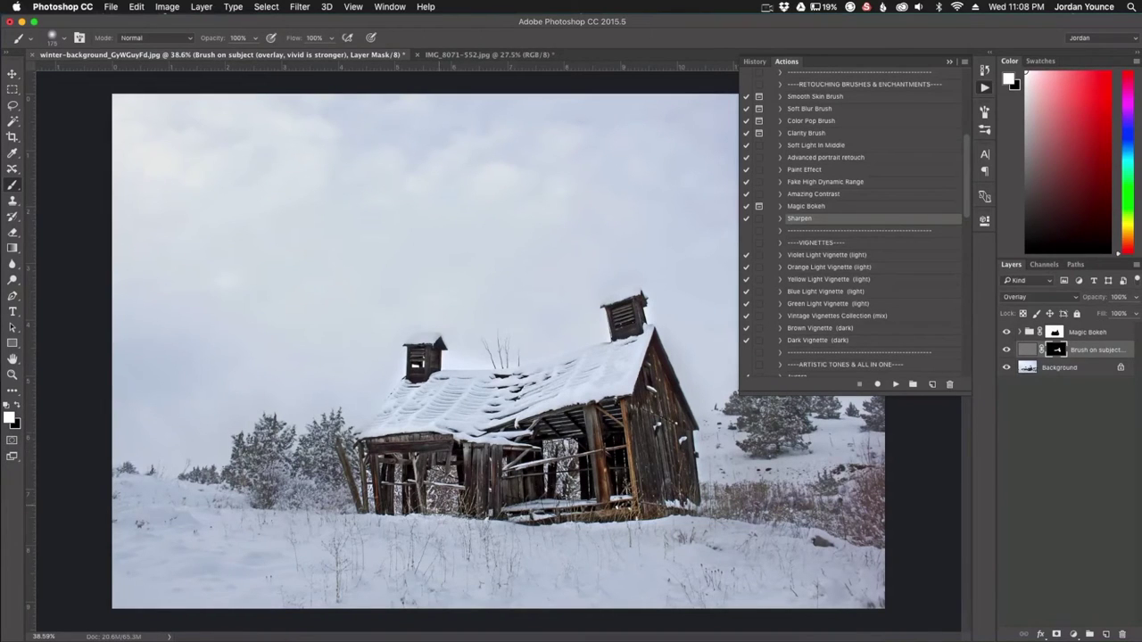
key("alt+bracketleft")
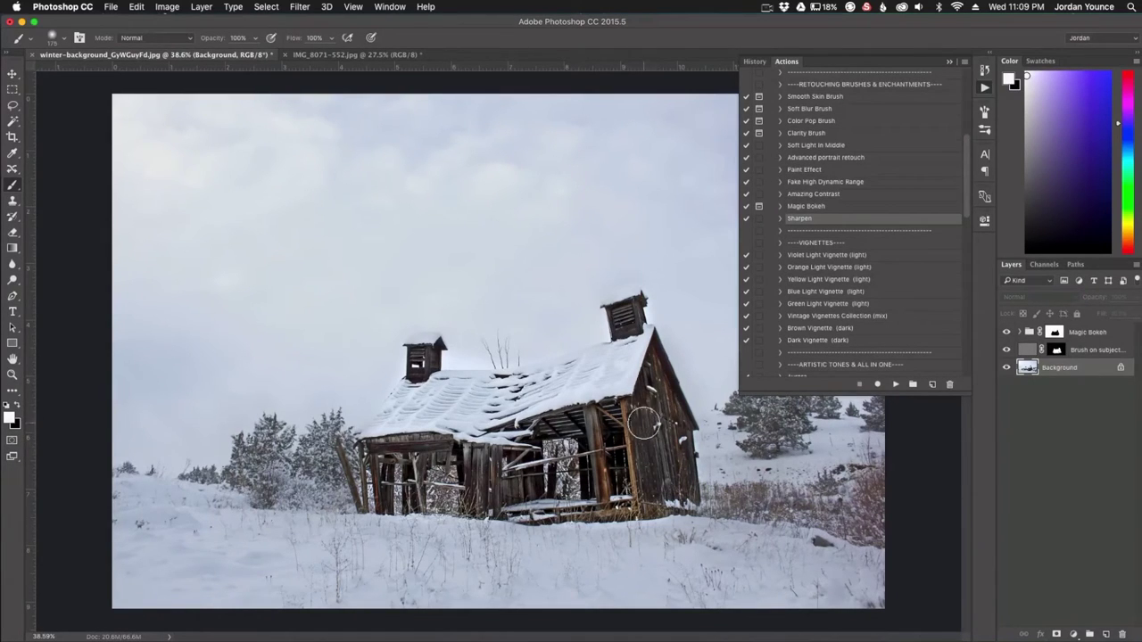
Run Amazing Contrast, duplicate its group as Amazing Contrast copy, and close the actions panel
left_click(807, 196)
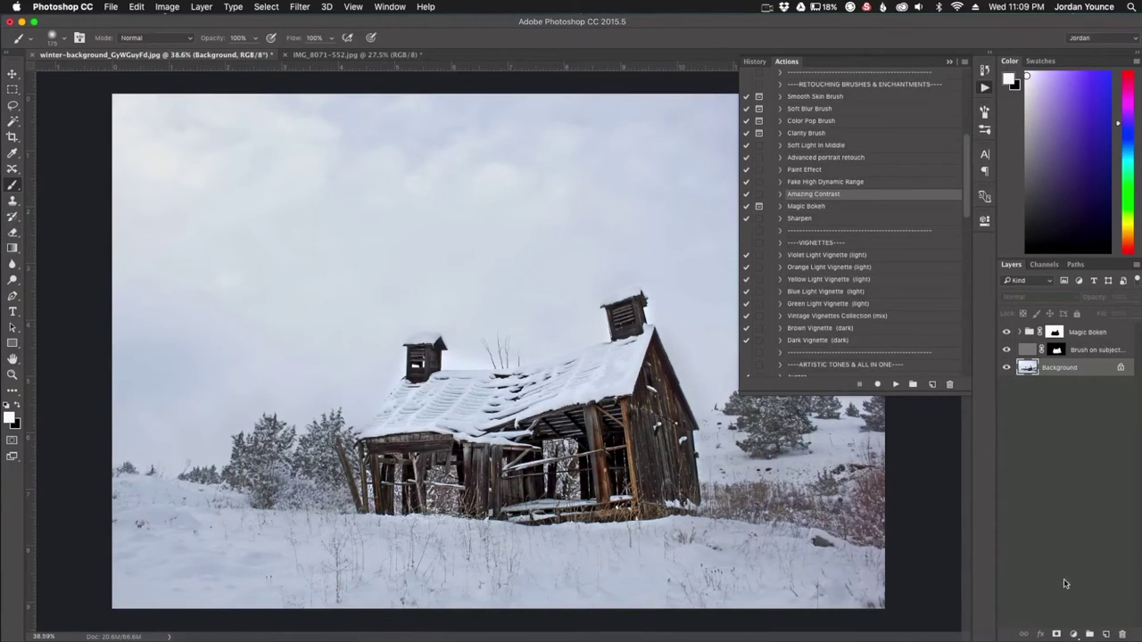
left_click(894, 385)
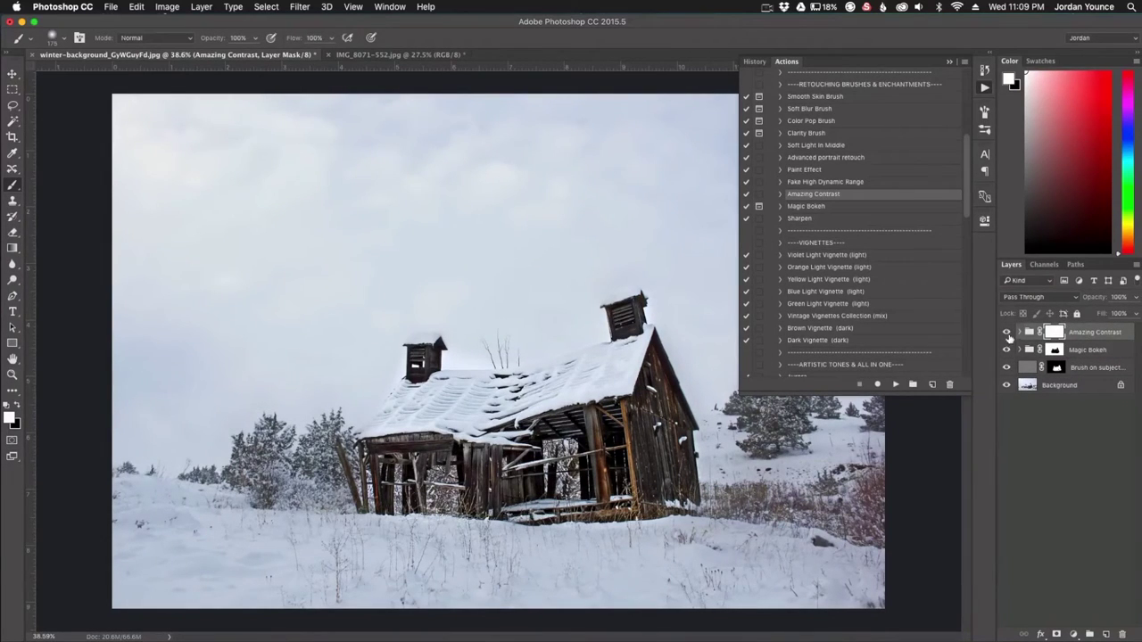
left_click(1007, 333)
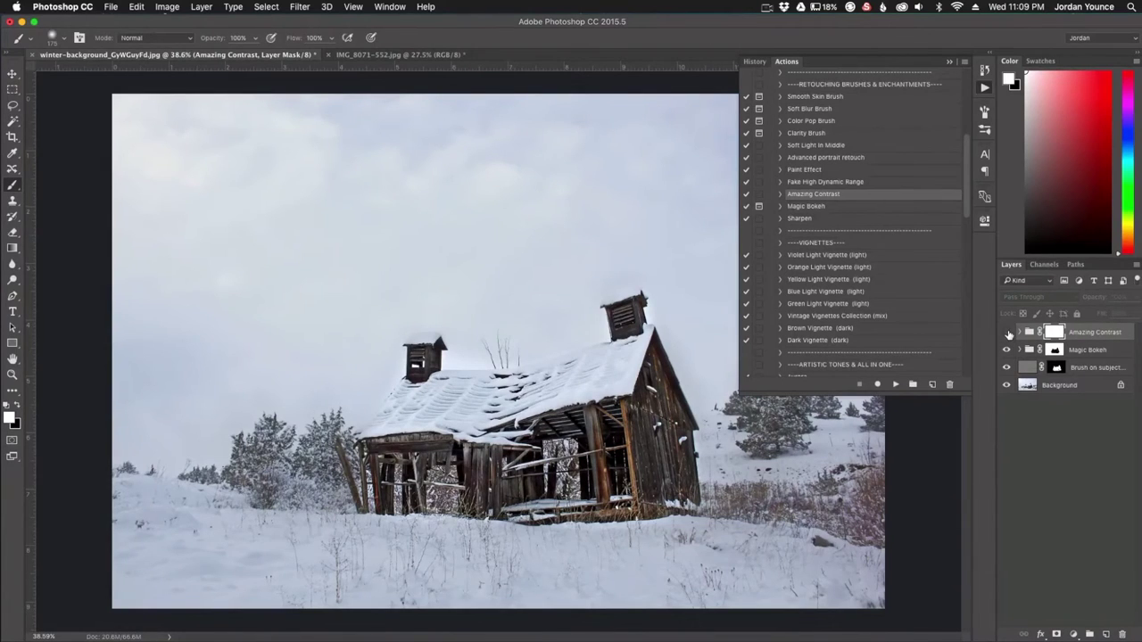
left_click(1007, 333)
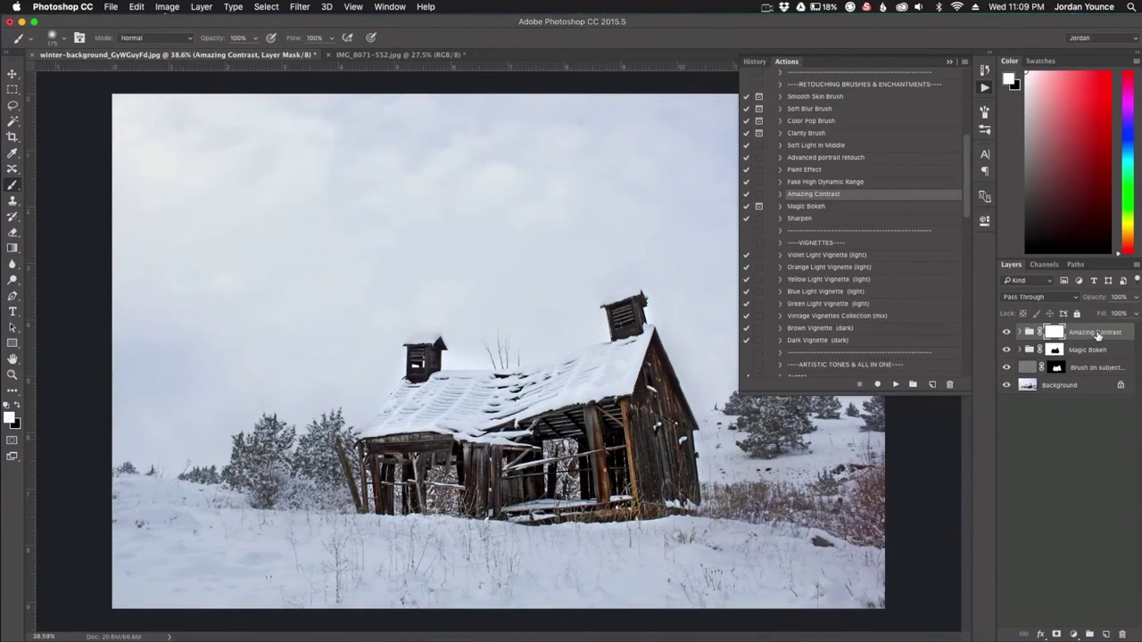
left_click_drag(1103, 631, 1105, 633)
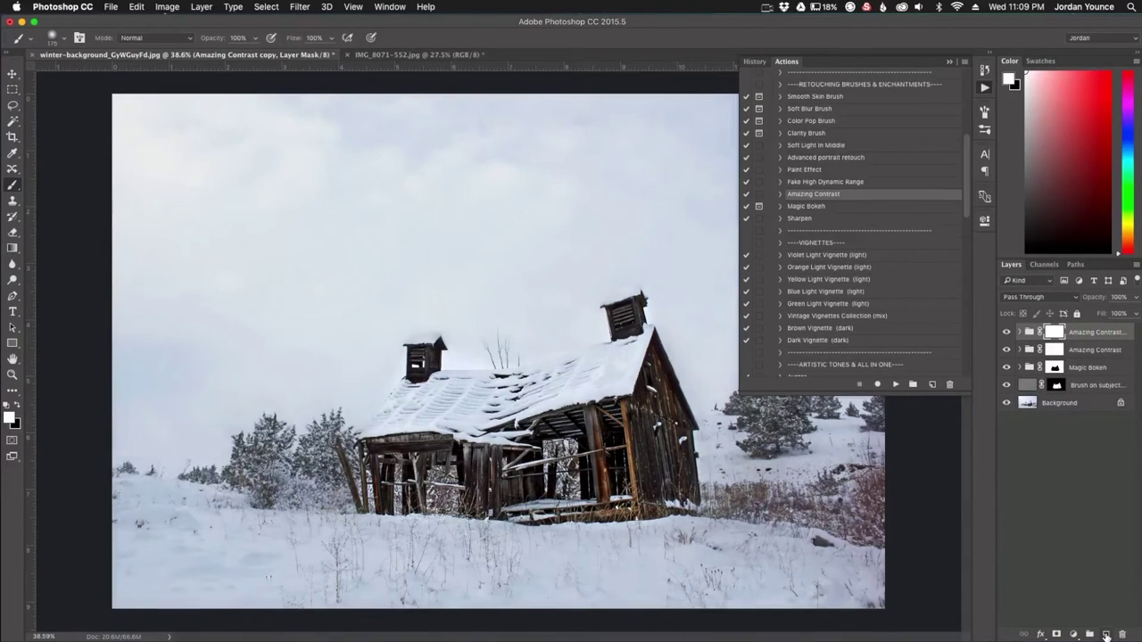
left_click(950, 64)
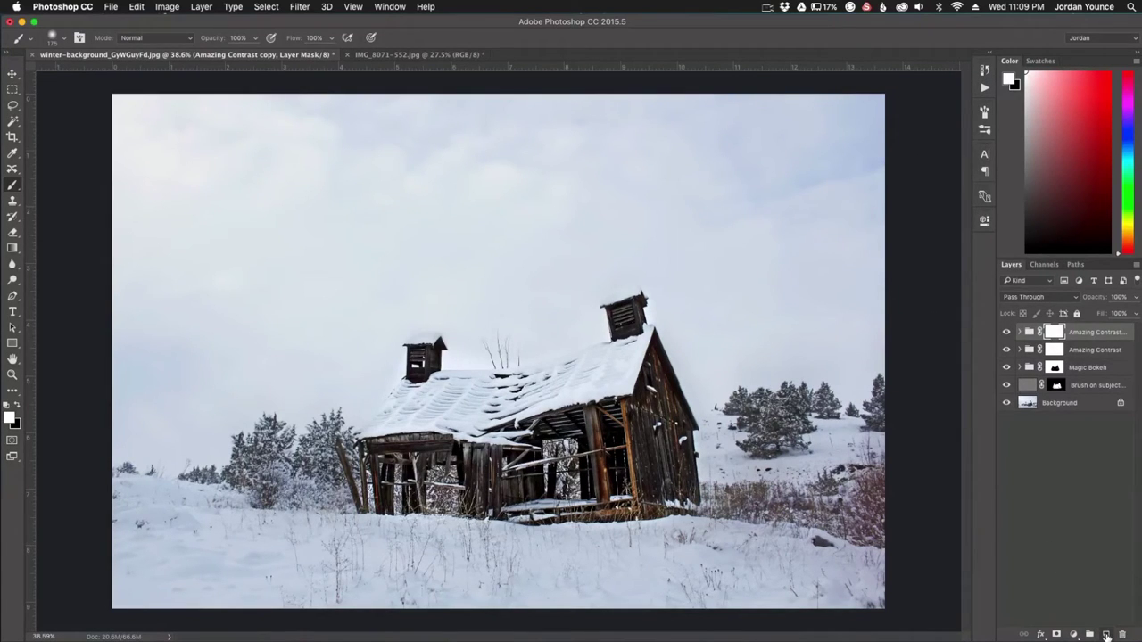
Add a new layer and load the 5000 bokeh brush at about 3560 px
left_click(1106, 634)
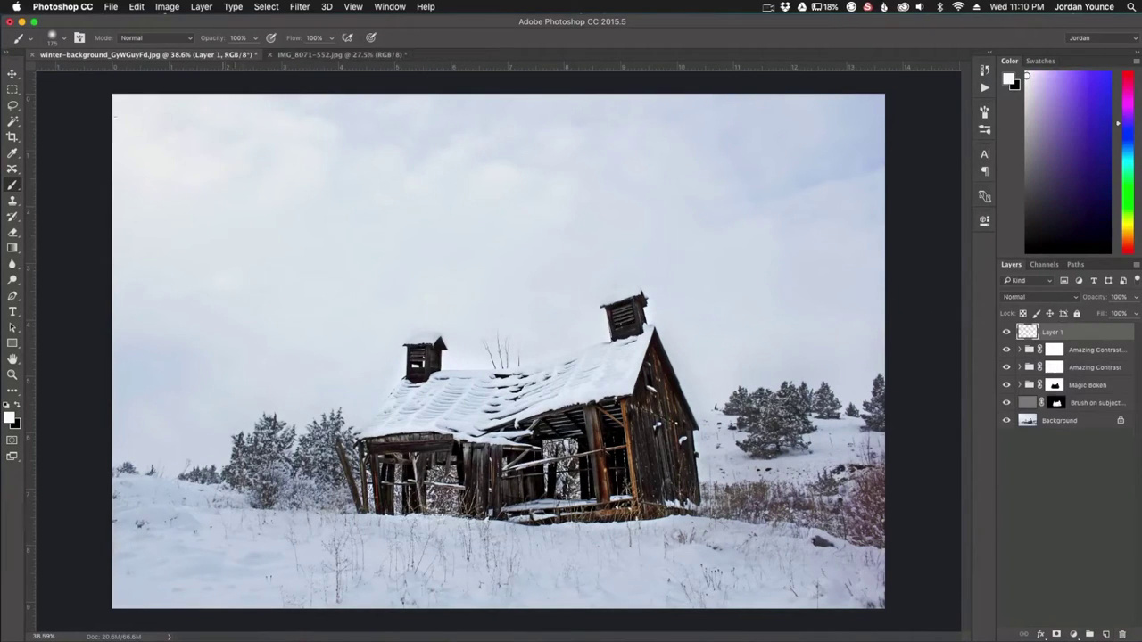
left_click(63, 39)
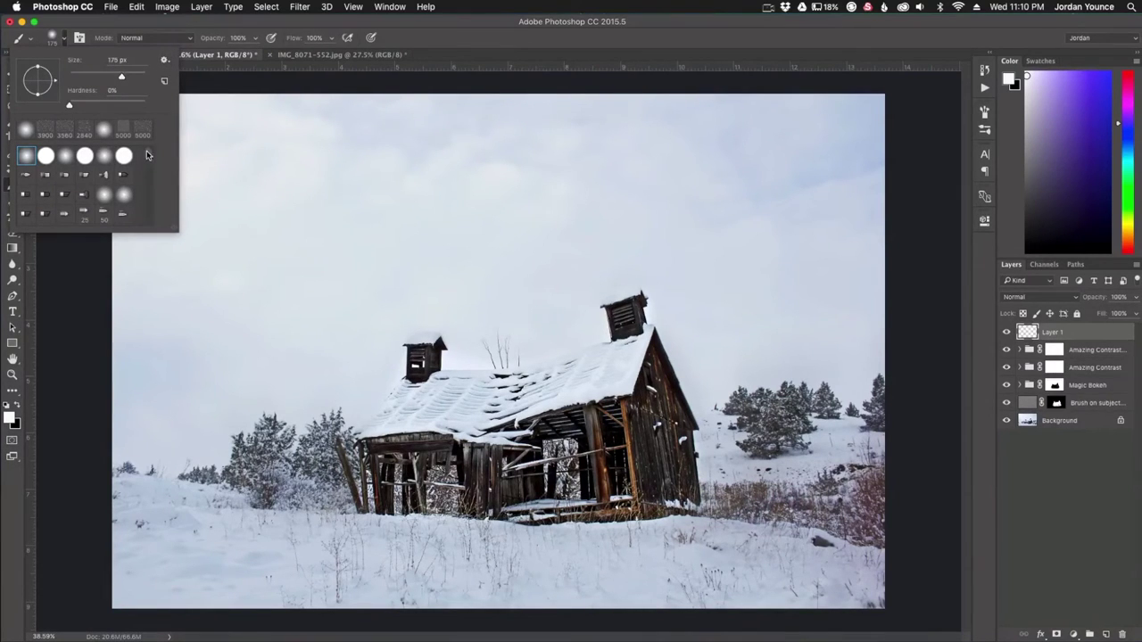
mouse_move(149, 156)
left_mouse_down()
mouse_move(150, 200)
mouse_move(148, 189)
left_mouse_up()
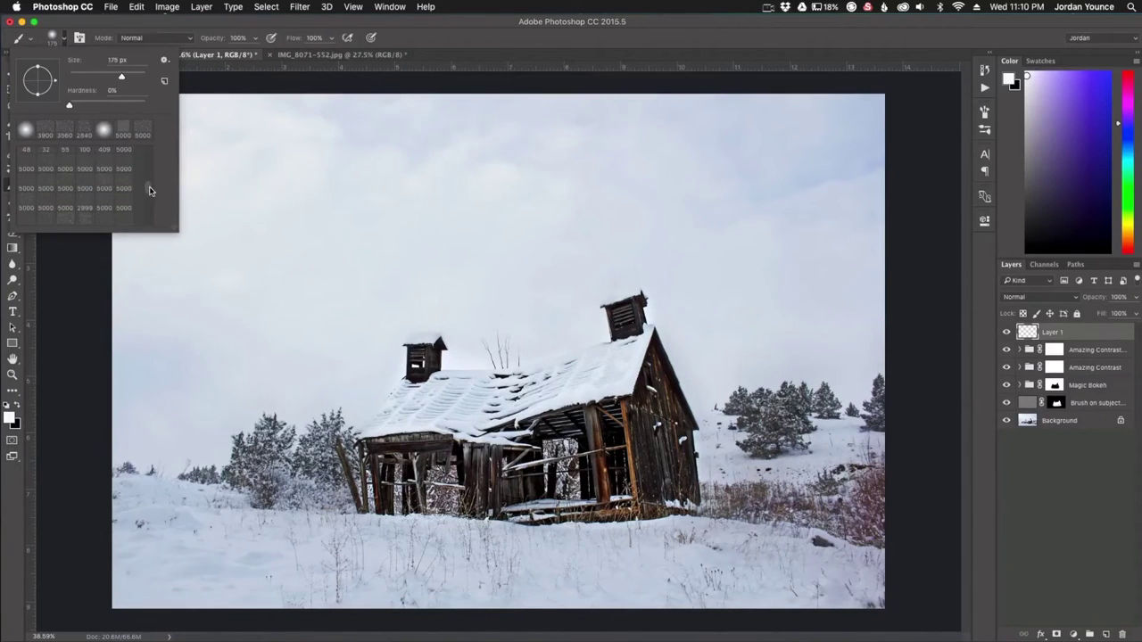
left_click(104, 187)
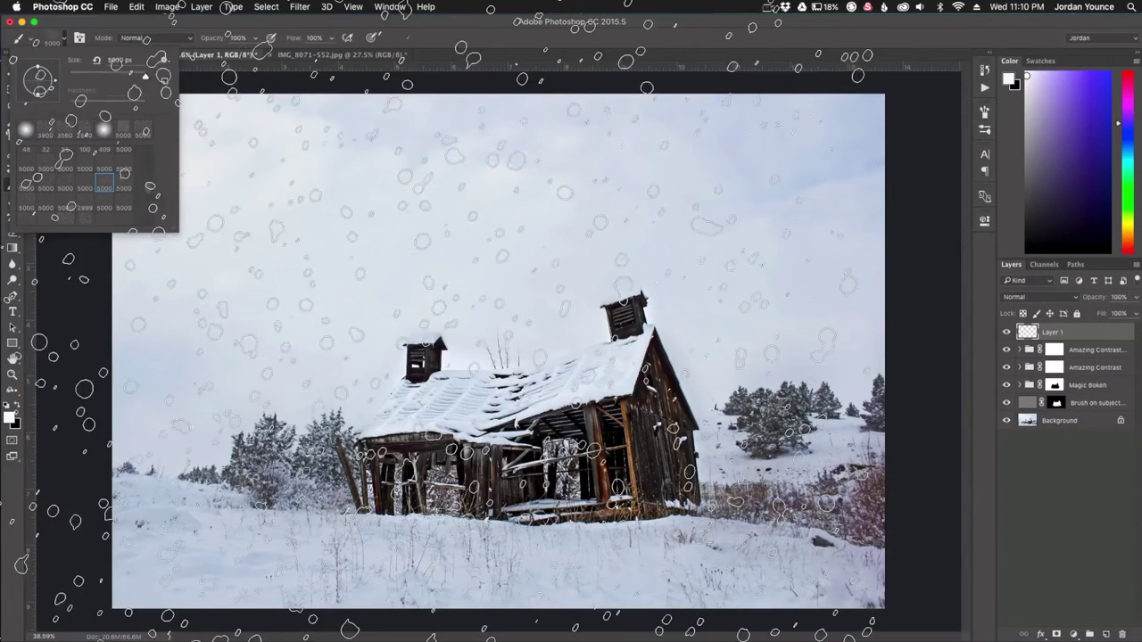
left_click_drag(143, 79, 131, 78)
left_click_drag(134, 80, 140, 78)
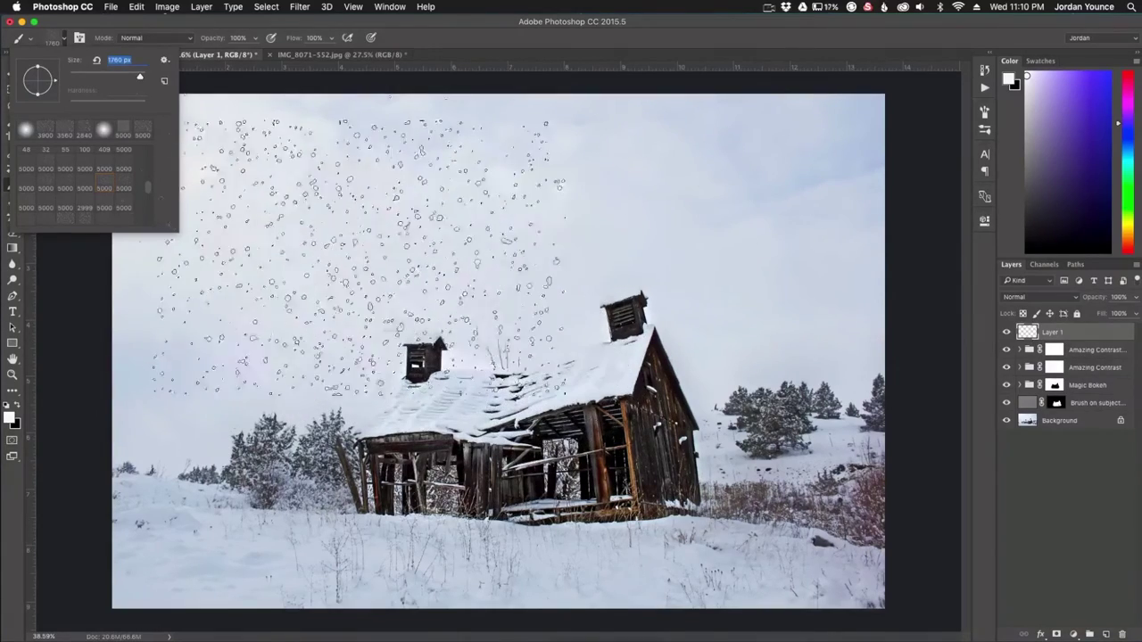
left_click_drag(138, 79, 143, 77)
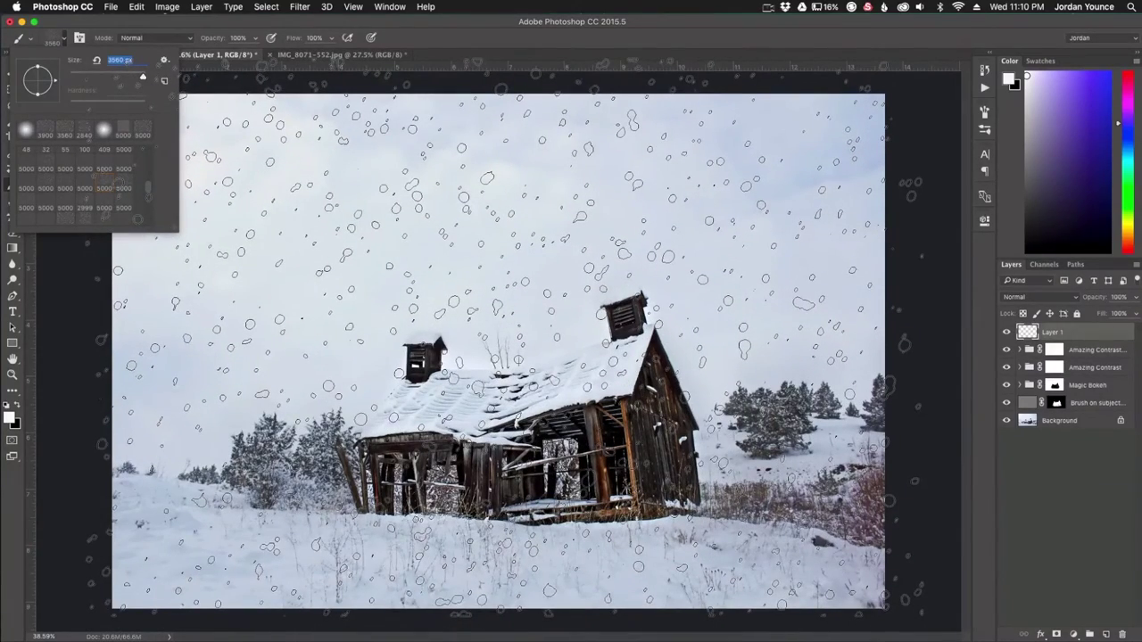
left_click_drag(143, 77, 143, 77)
key("Return")
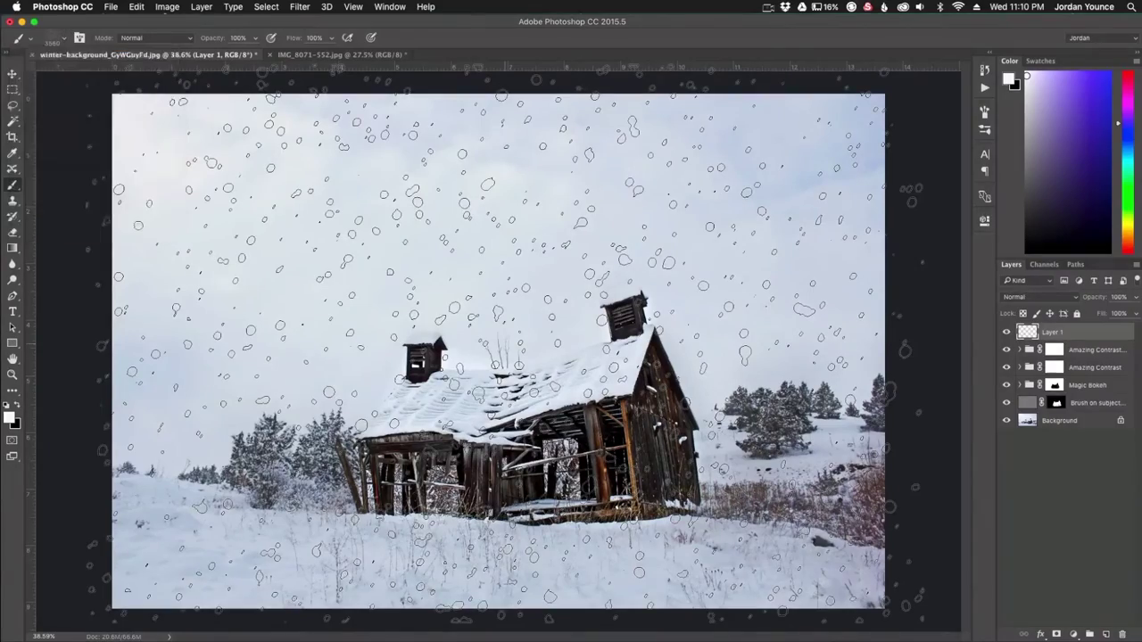
Stamp white snowflakes once across the whole photo on the new layer
left_click(497, 349)
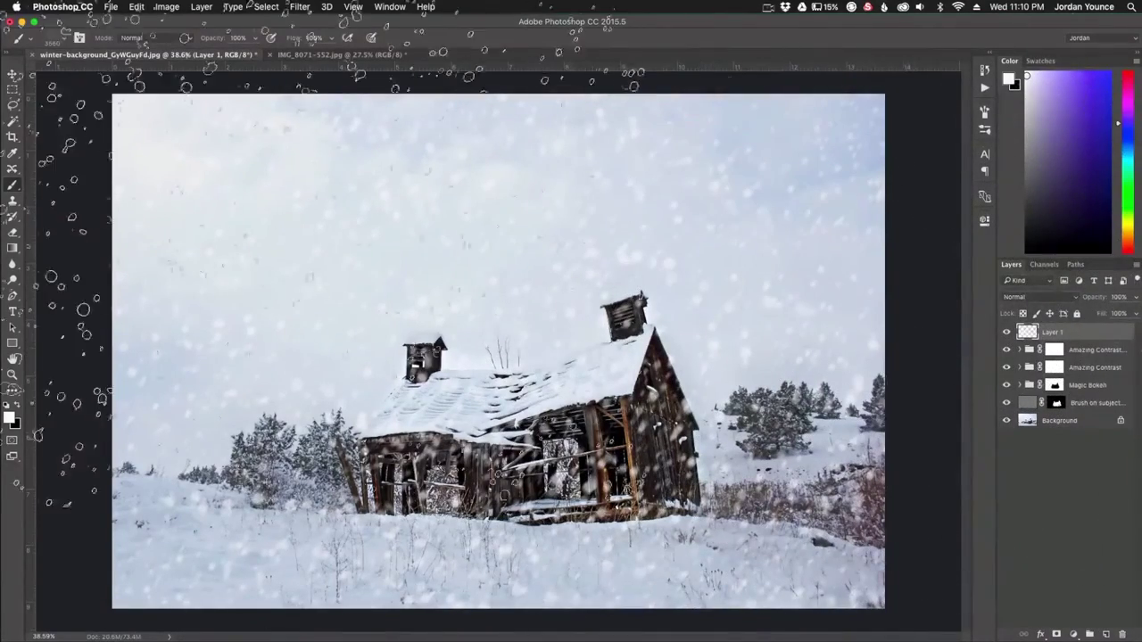
left_click(64, 41)
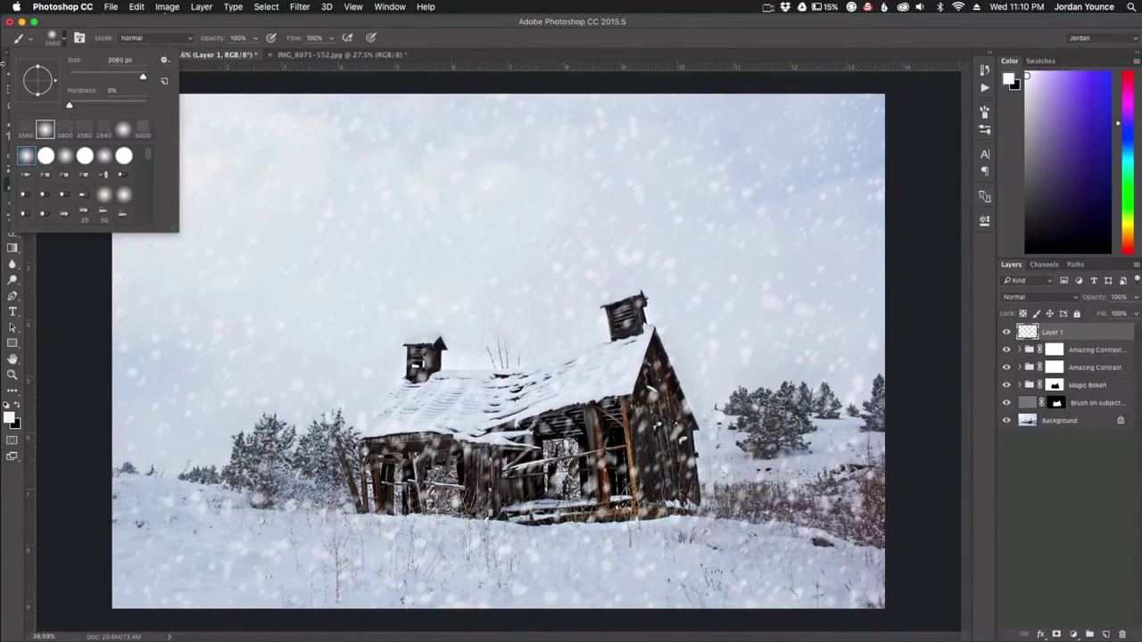
left_click(75, 33)
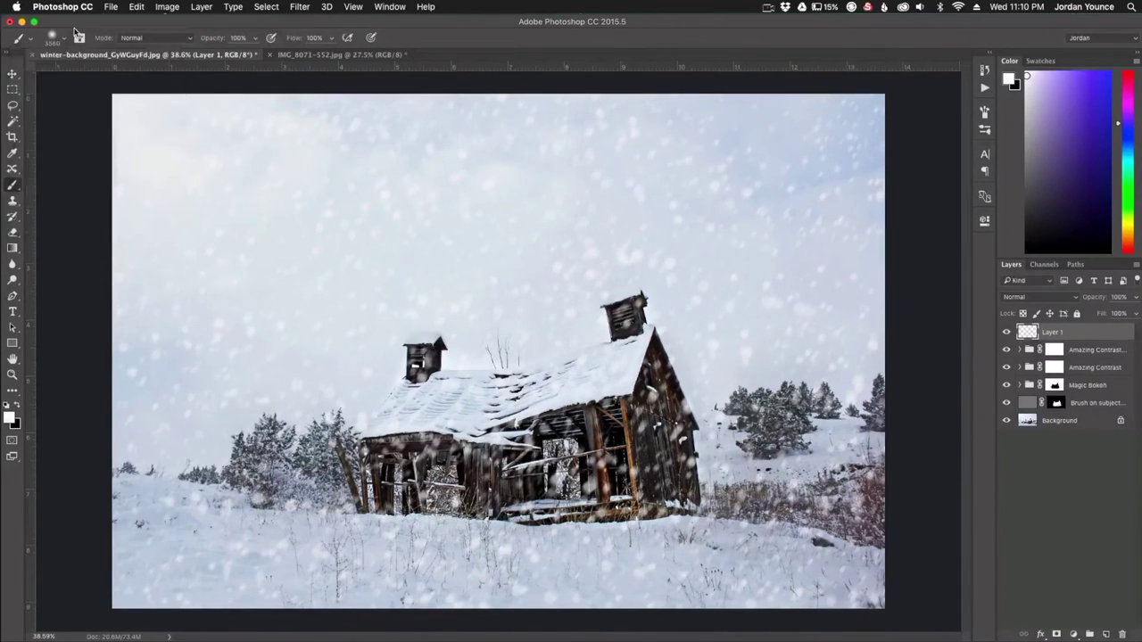
Apply a Motion Blur to the snow layer with a 61° angle and 49-pixel distance
left_click(14, 74)
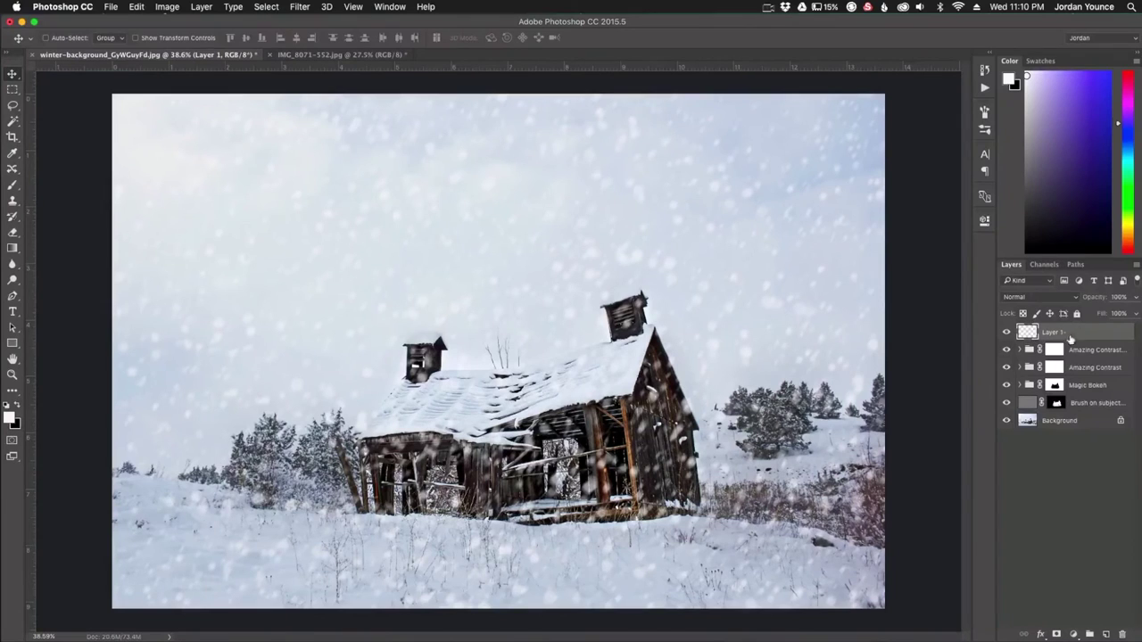
left_click(305, 9)
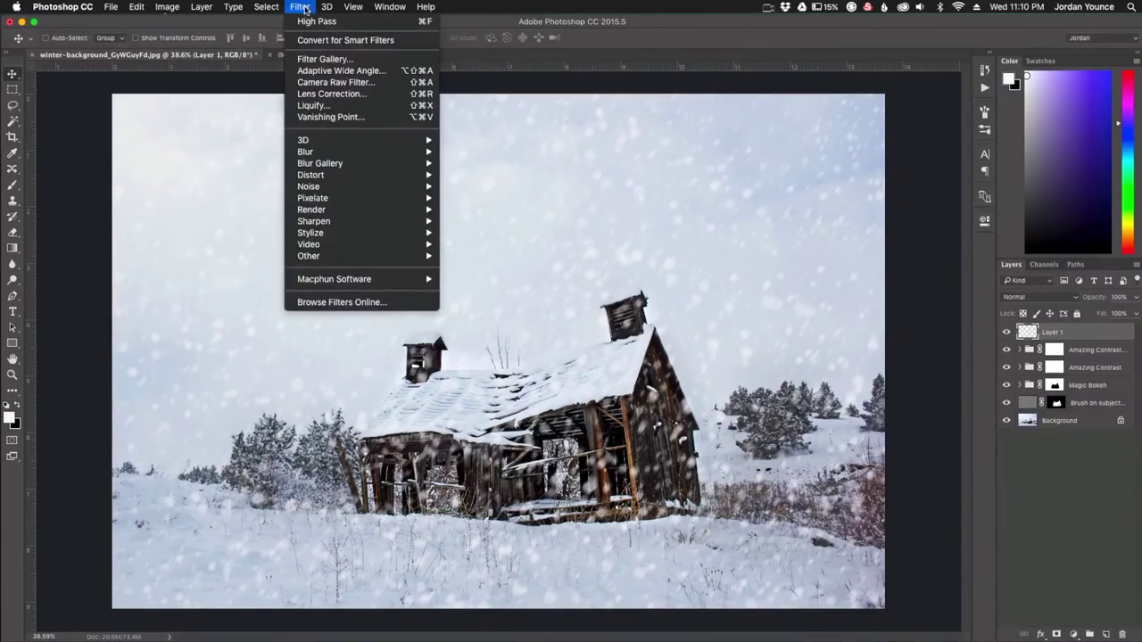
mouse_move(330, 157)
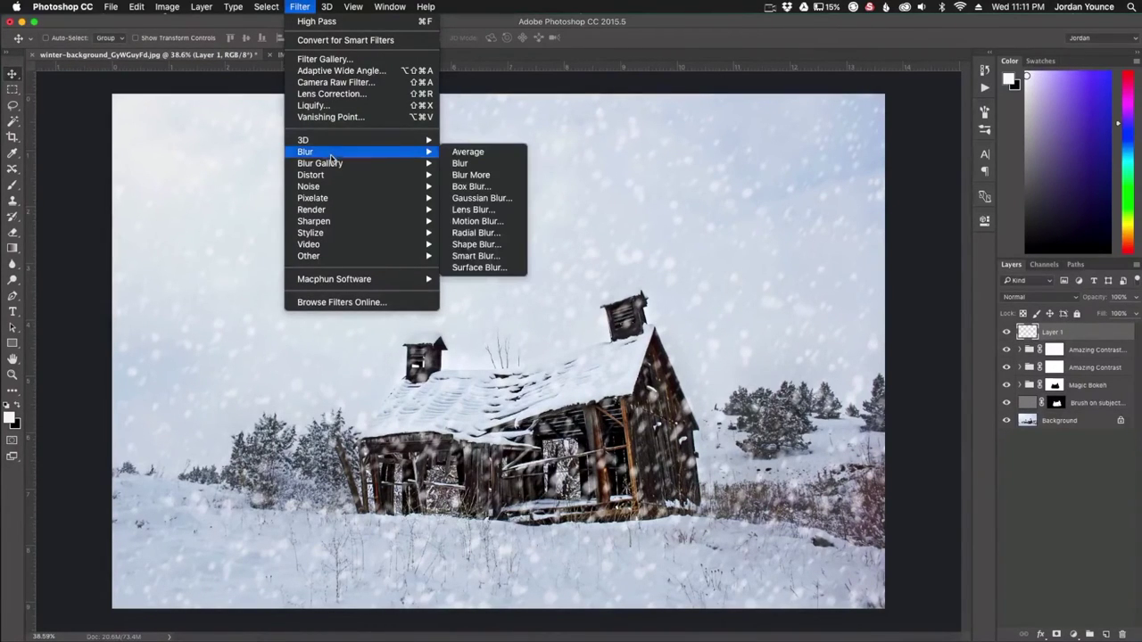
left_click(474, 222)
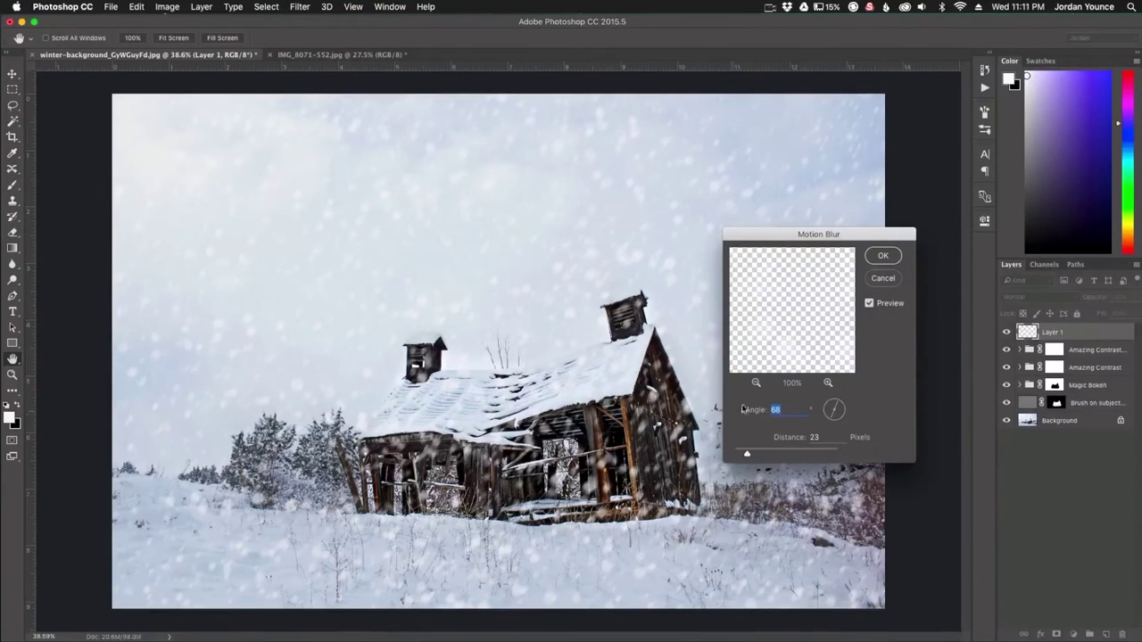
mouse_move(847, 410)
left_mouse_down()
mouse_move(835, 412)
mouse_move(844, 424)
left_mouse_up()
left_click_drag(839, 420, 843, 400)
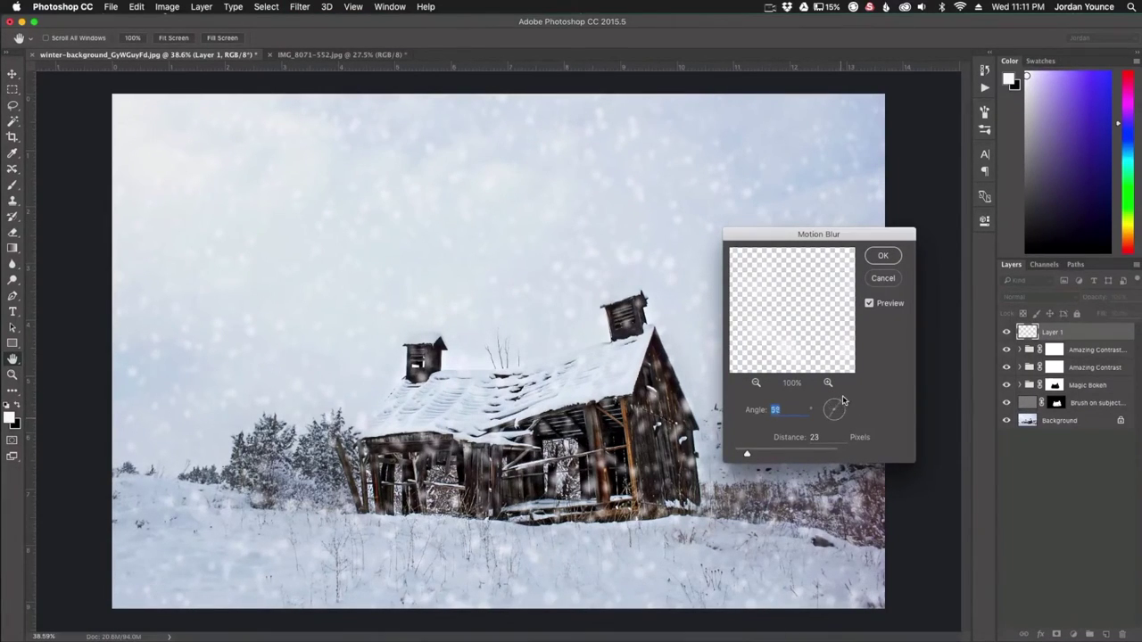
left_click_drag(747, 457, 763, 456)
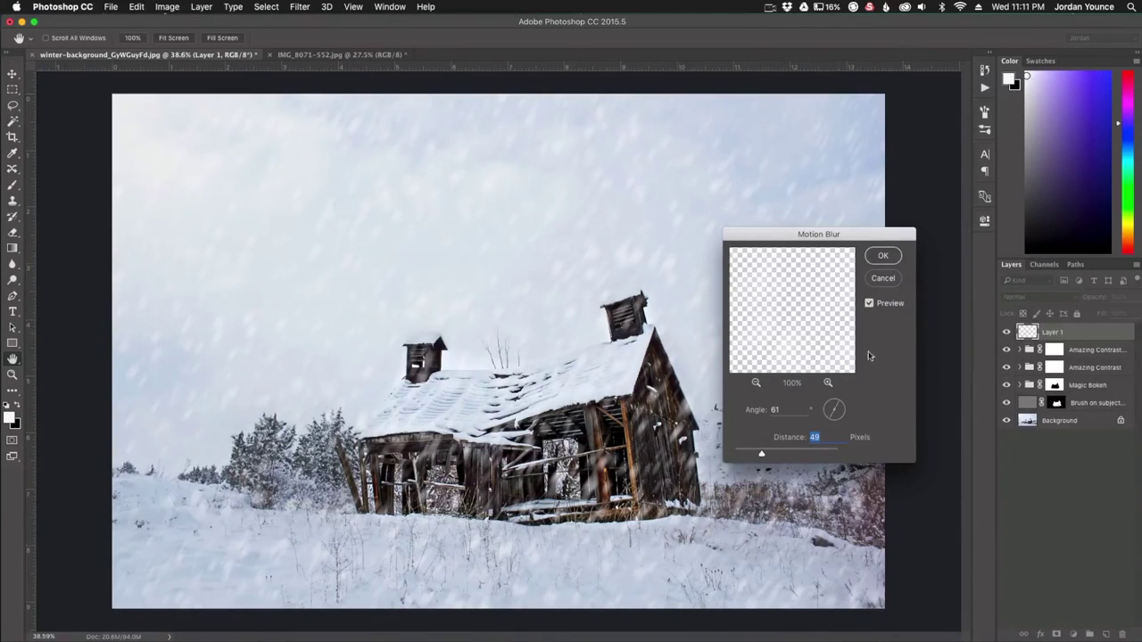
left_click(882, 256)
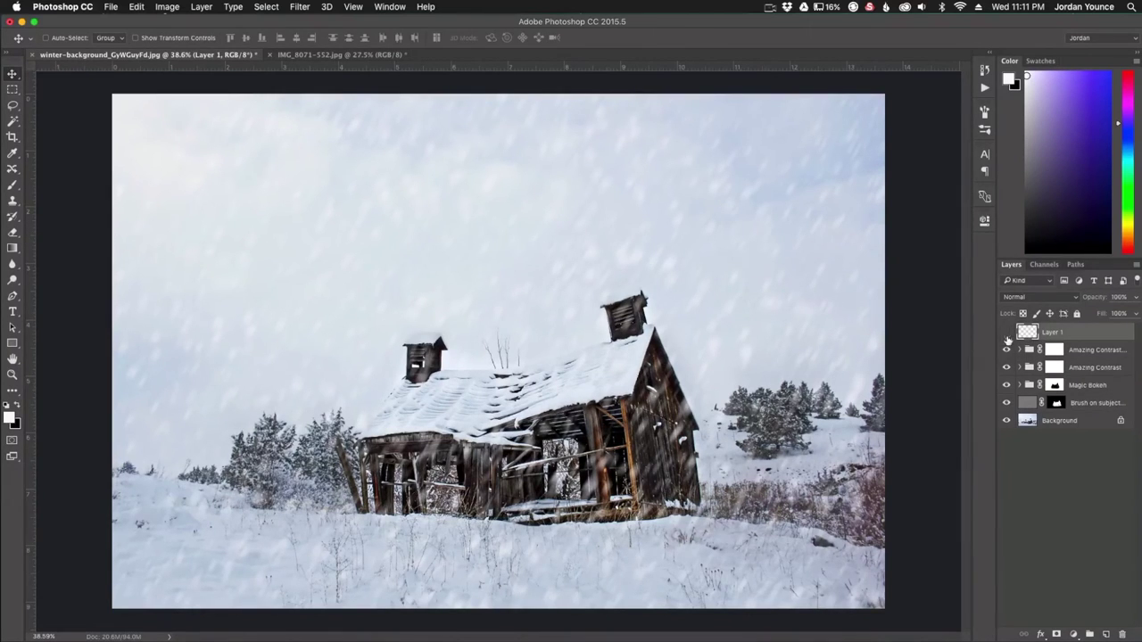
left_click_drag(1007, 334, 1006, 406)
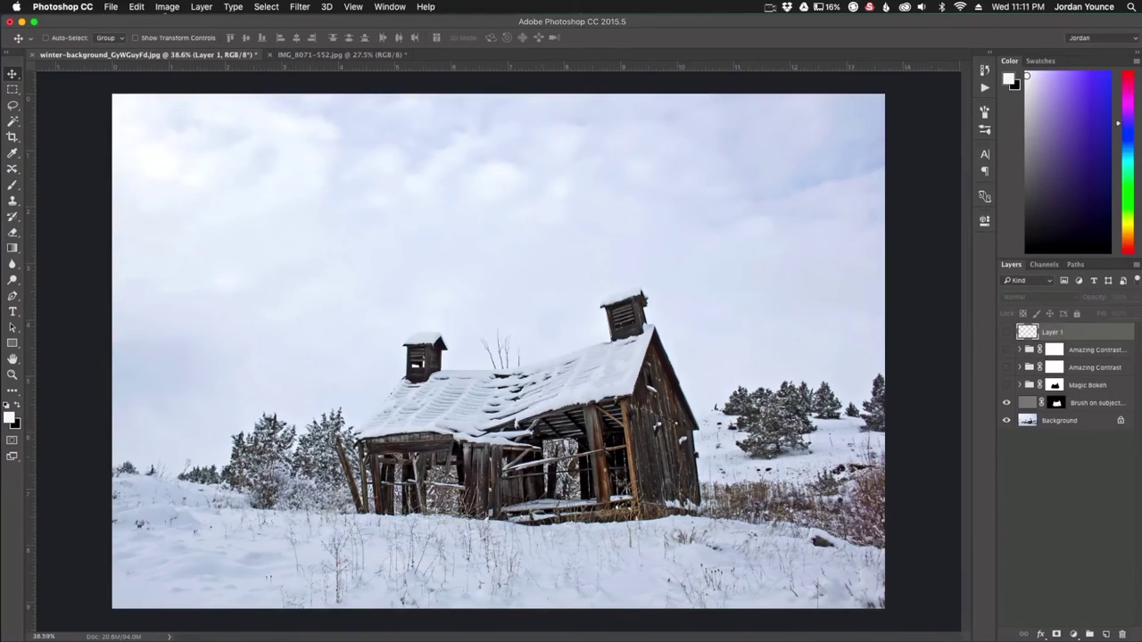
left_click(1006, 386)
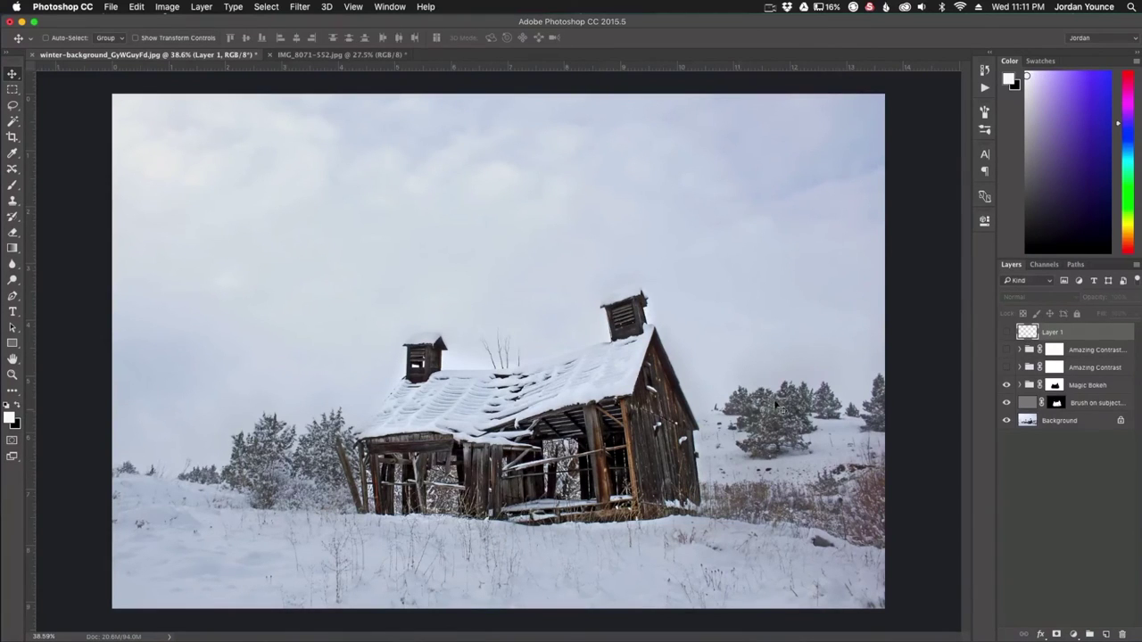
left_click(1006, 333)
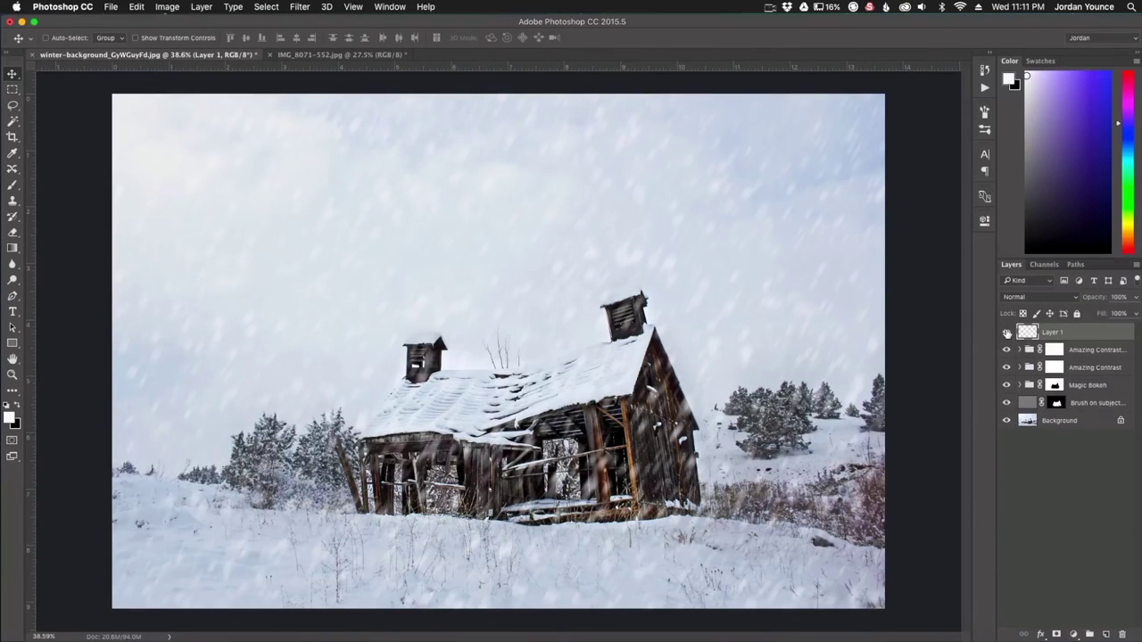